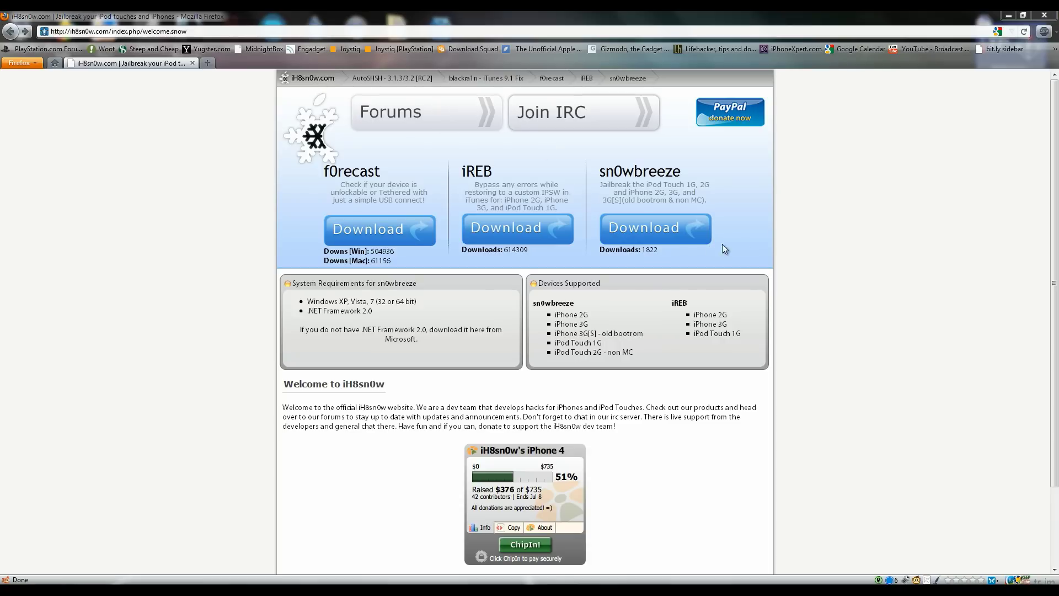
Launch sn0wbreeze V1.6 from the desktop and go to IPSW Selection in Expert Mode.
click(1007, 18)
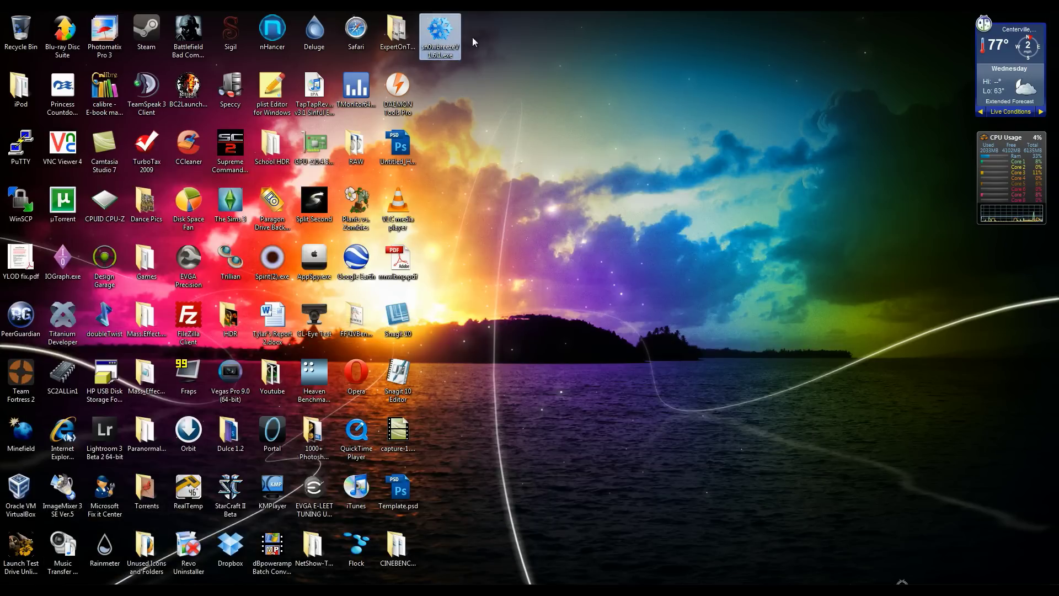
double_click(437, 32)
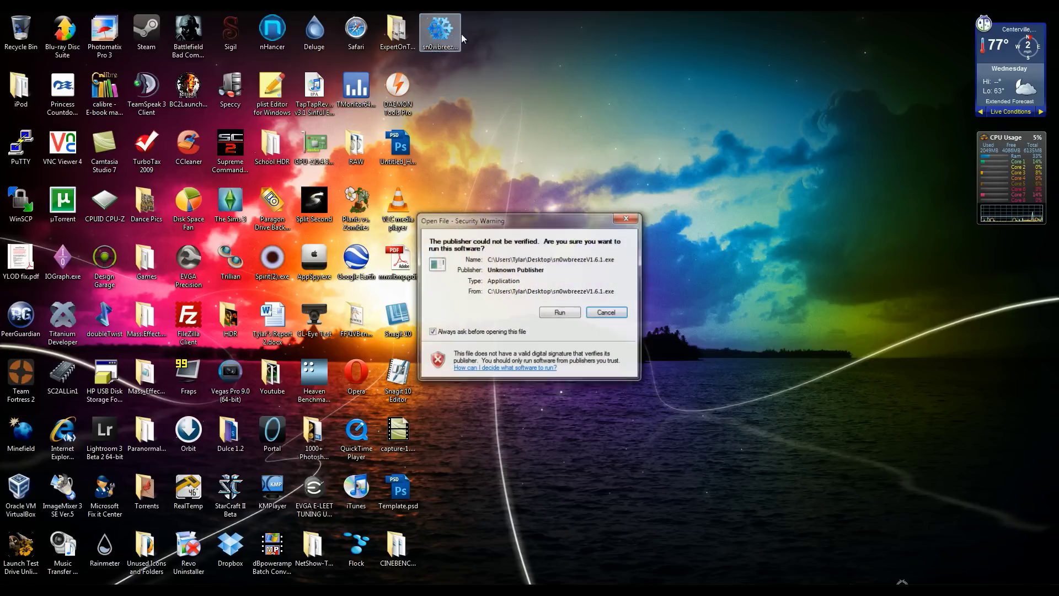
click(560, 312)
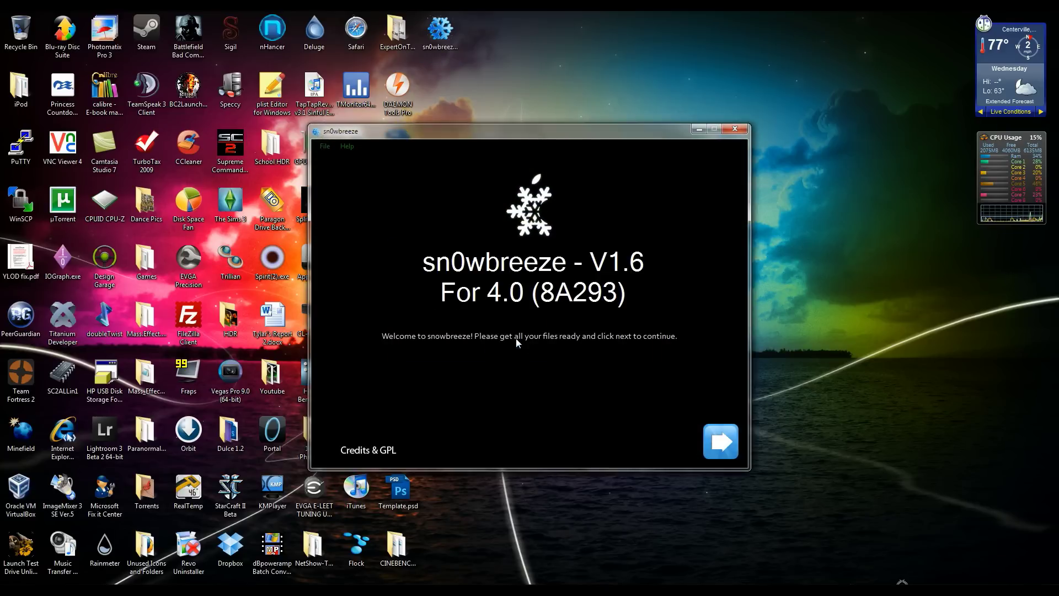
click(527, 338)
click(712, 436)
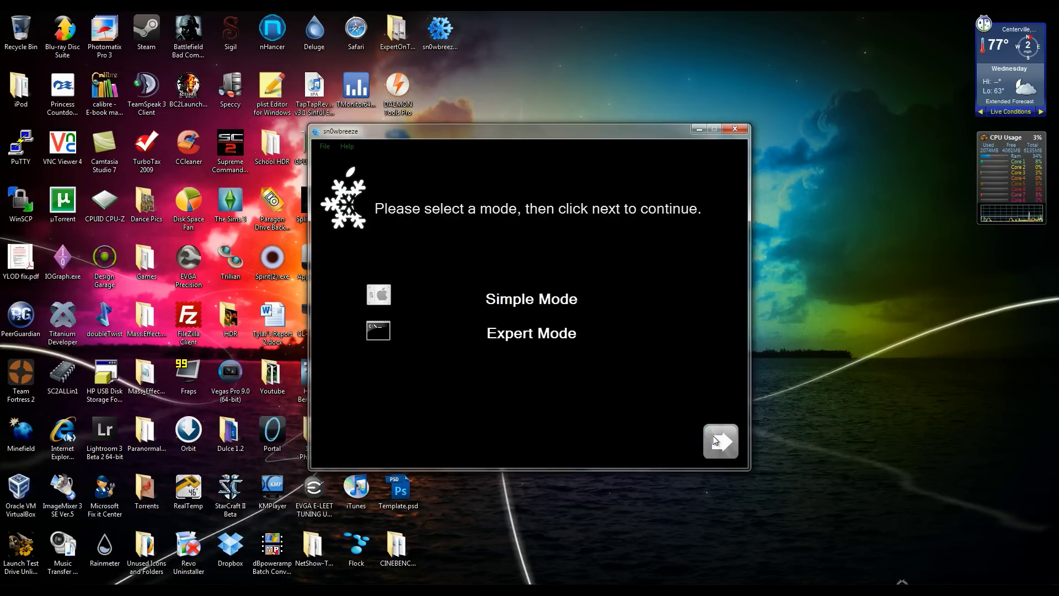
click(536, 339)
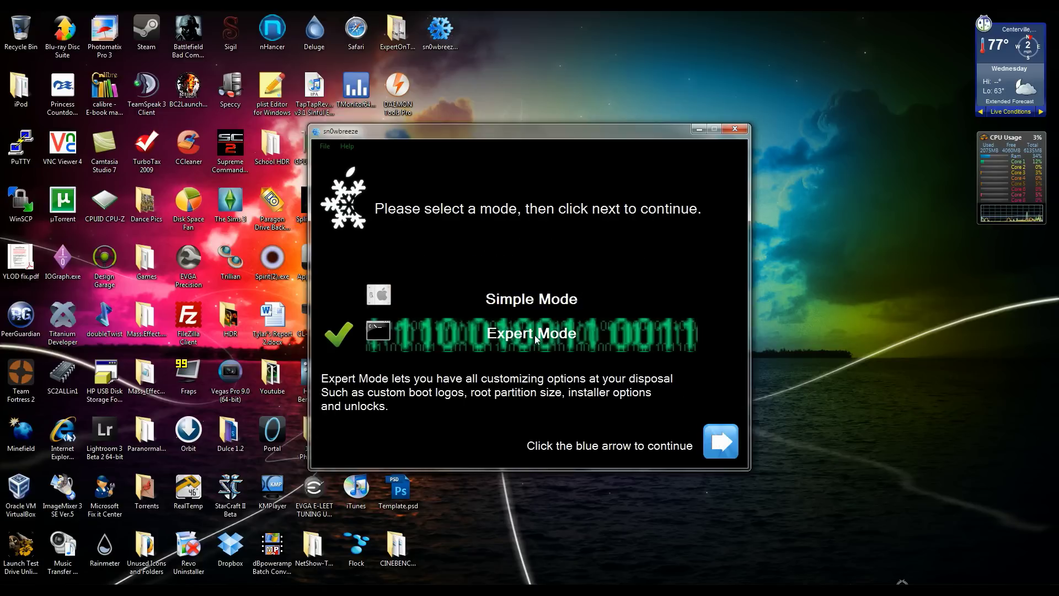
click(712, 445)
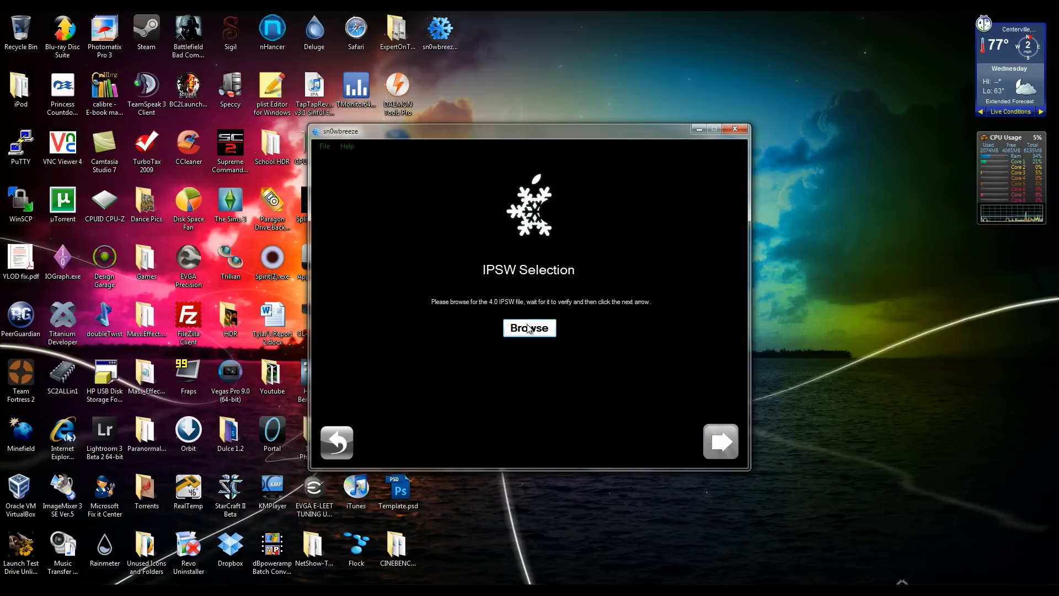
Load iPod2,1_4.0_8A293_Restore.ipsw, acknowledge the MC model notice, and go to the options menu.
click(529, 328)
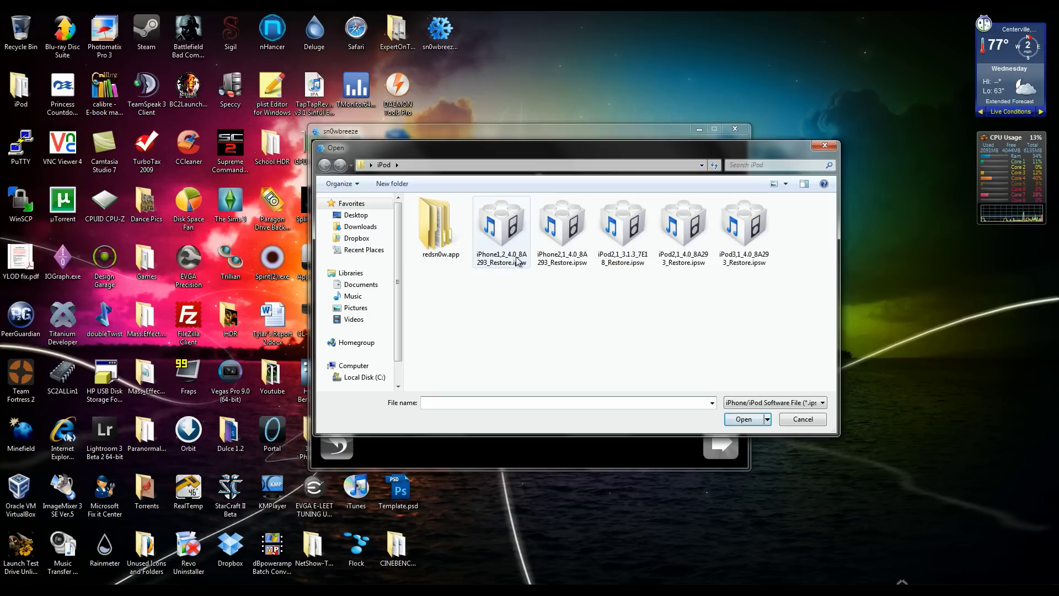
double_click(694, 222)
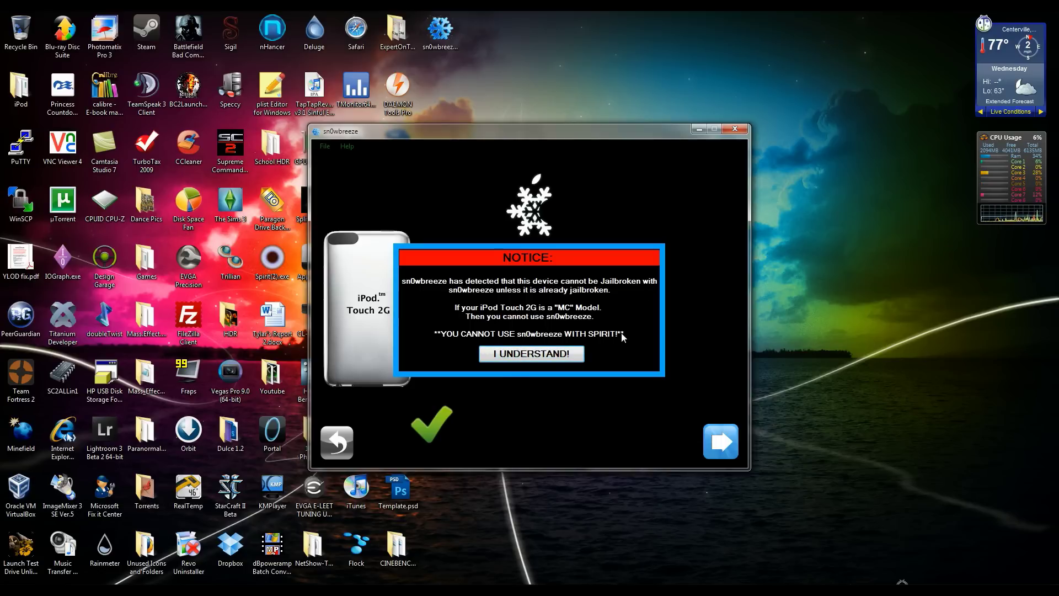
click(552, 357)
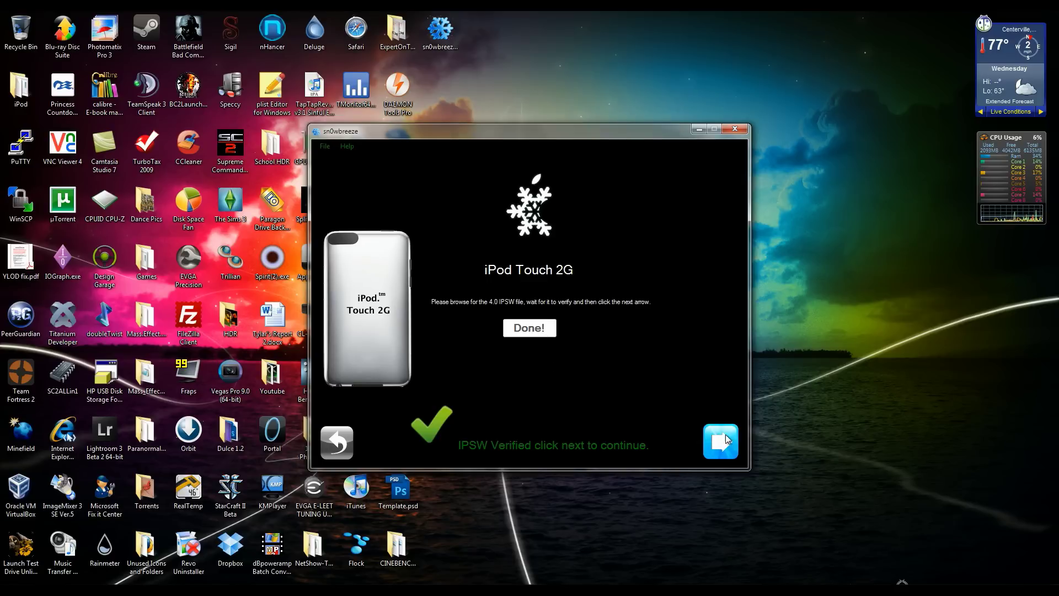
click(723, 437)
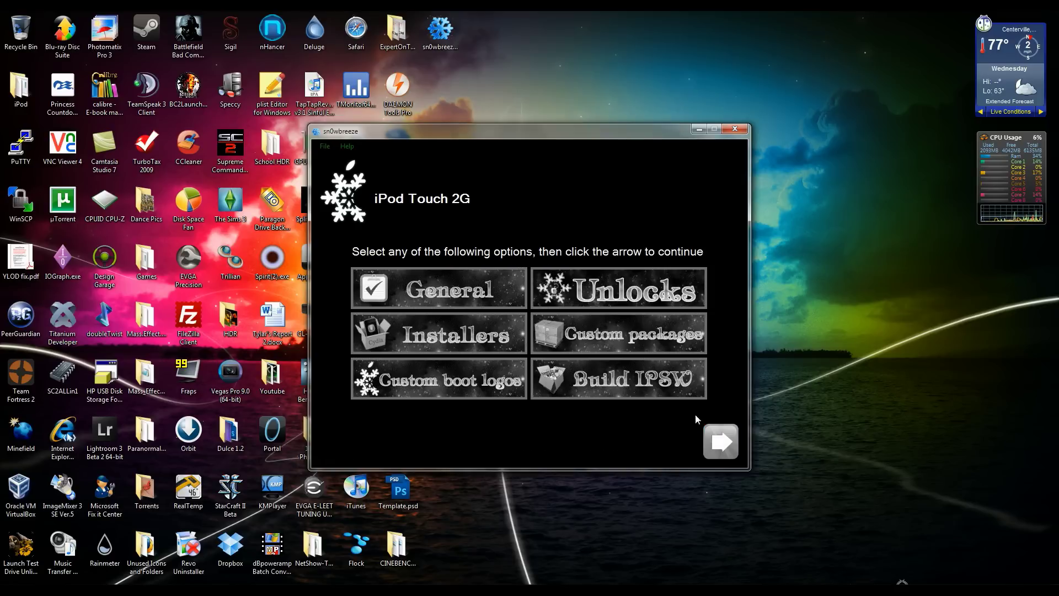
In General options, enable native multitasking with an 800 MB root partition, then go to Installers.
click(462, 299)
click(704, 426)
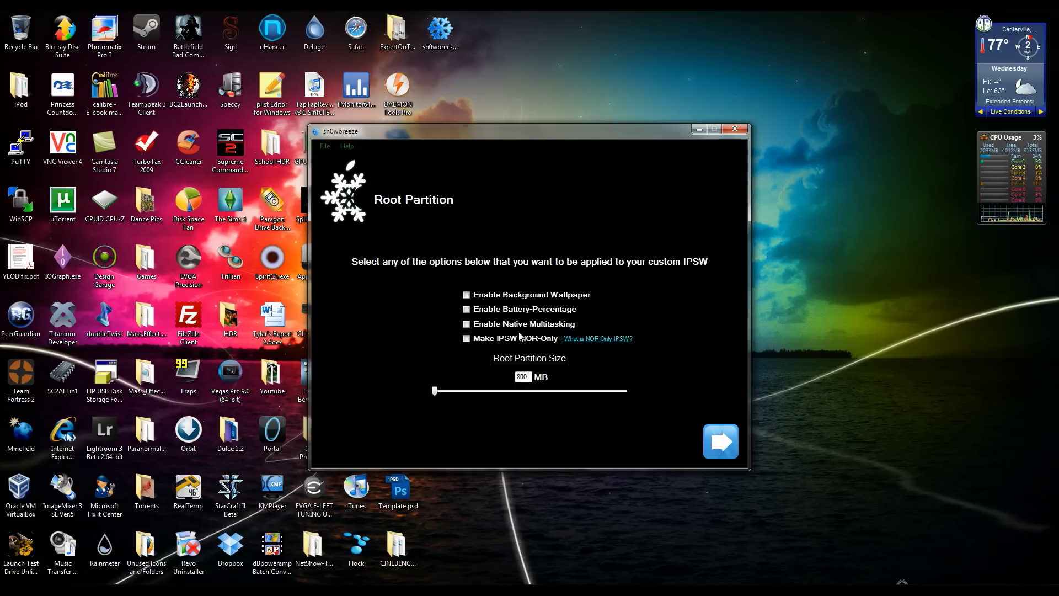
click(500, 330)
click(588, 341)
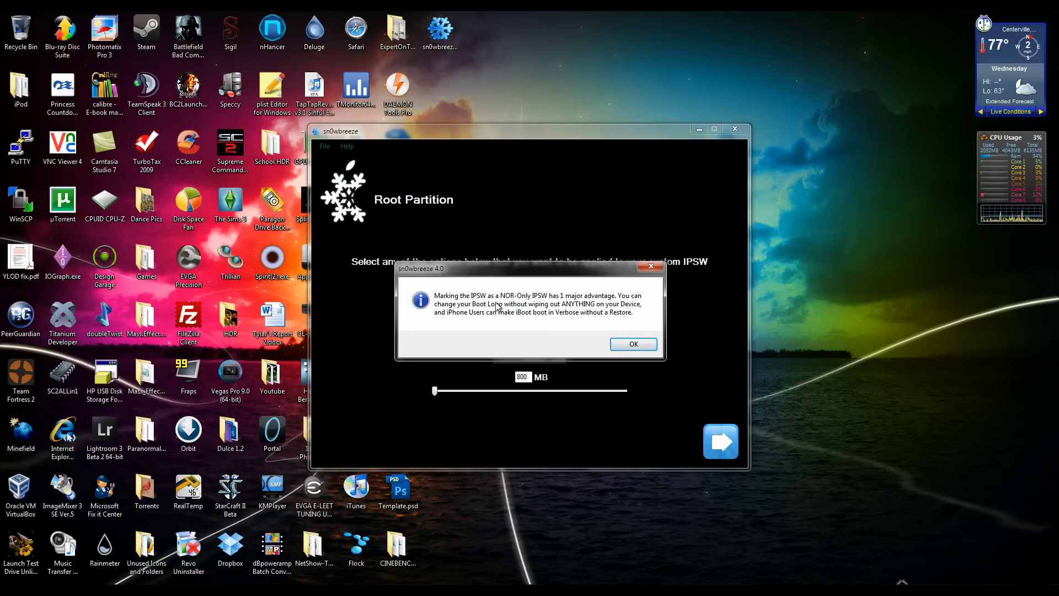
click(629, 350)
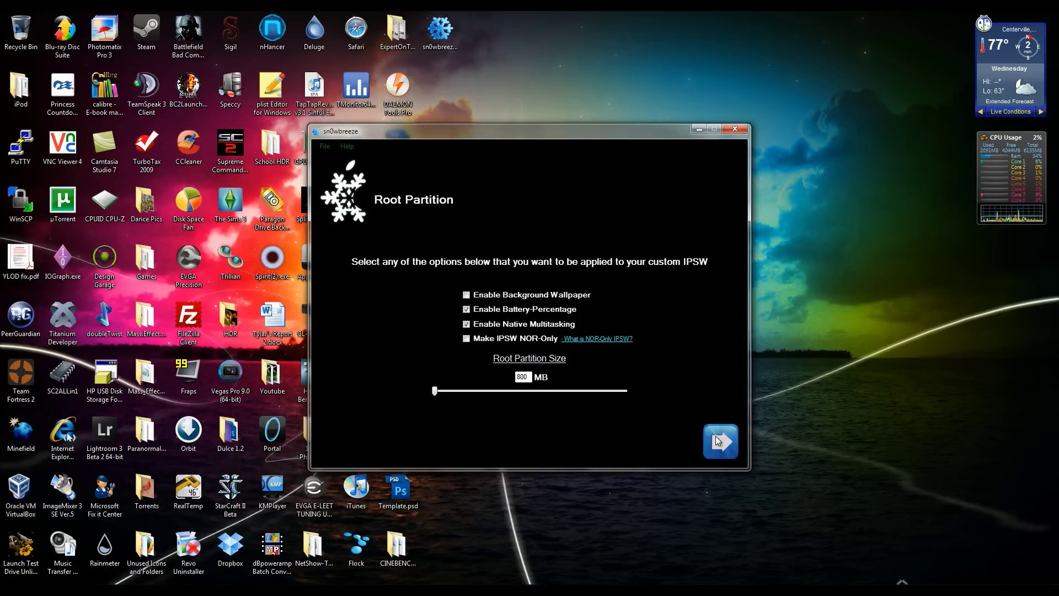
click(716, 440)
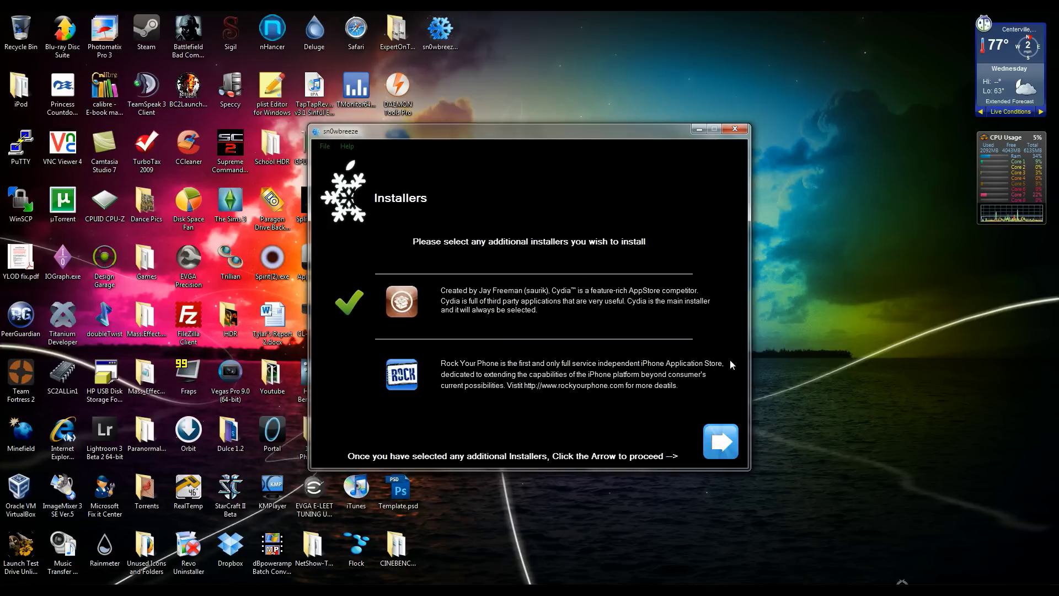
Pass Installers to the Custom Boot Logos page and clear both logo options.
click(720, 438)
click(716, 450)
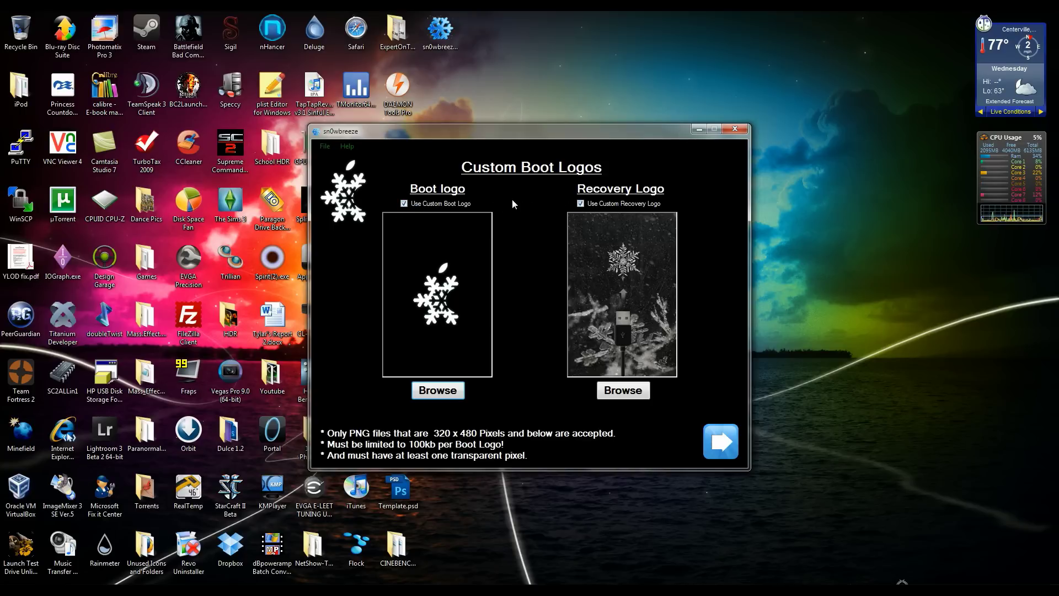
click(586, 202)
click(436, 202)
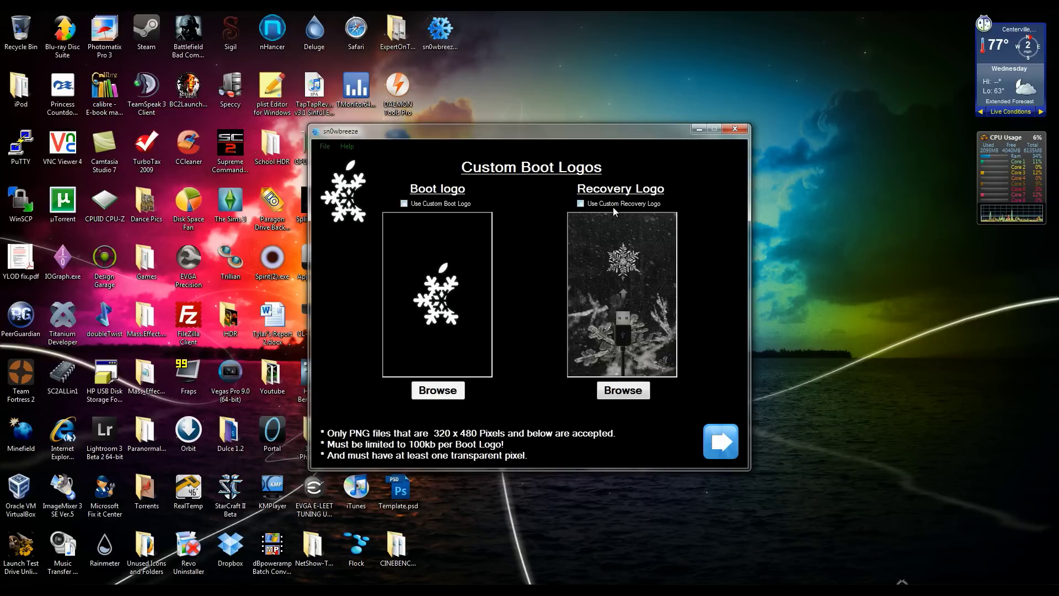
Use BOOT.png as the boot logo and RECOVERY.png as the recovery logo.
click(419, 391)
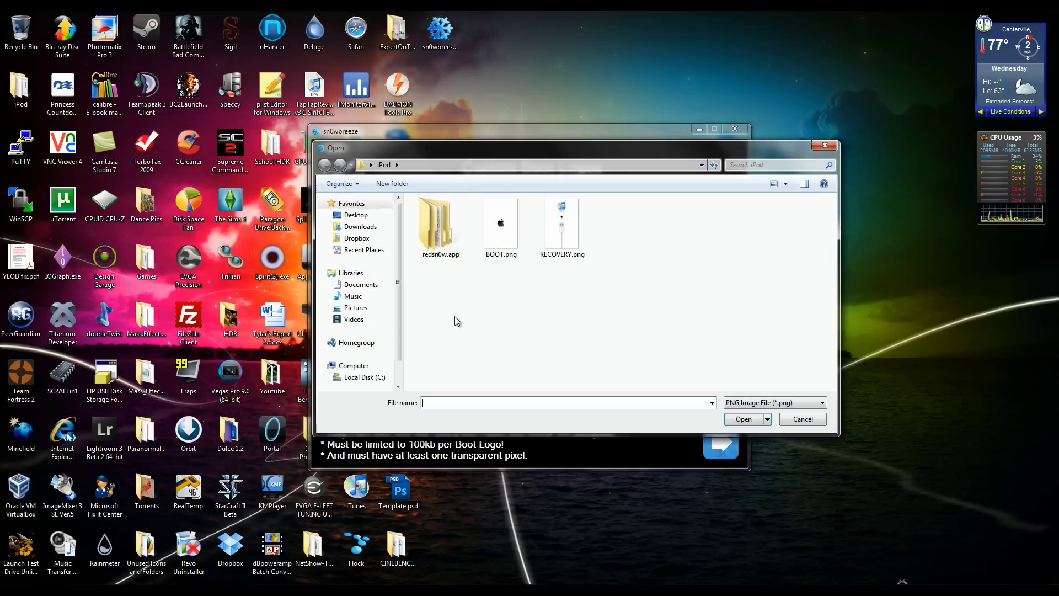
double_click(501, 224)
click(623, 388)
click(577, 233)
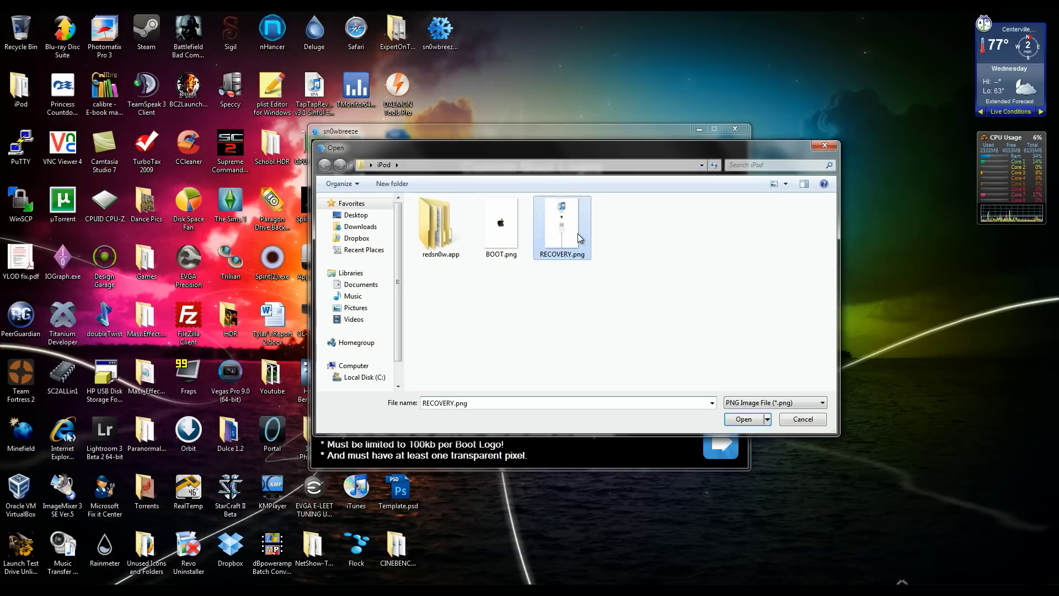
double_click(578, 234)
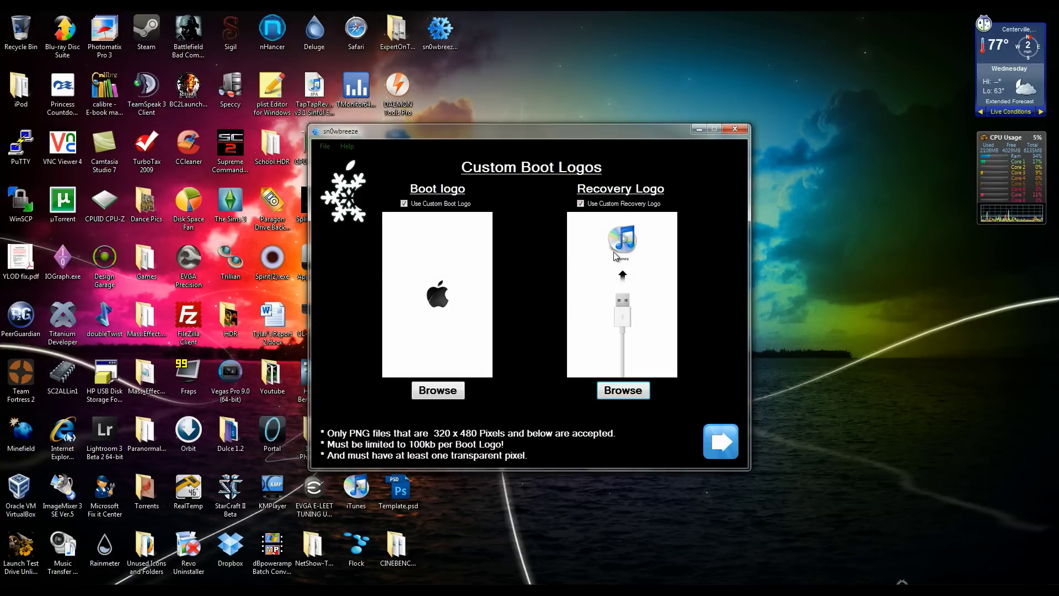
click(714, 435)
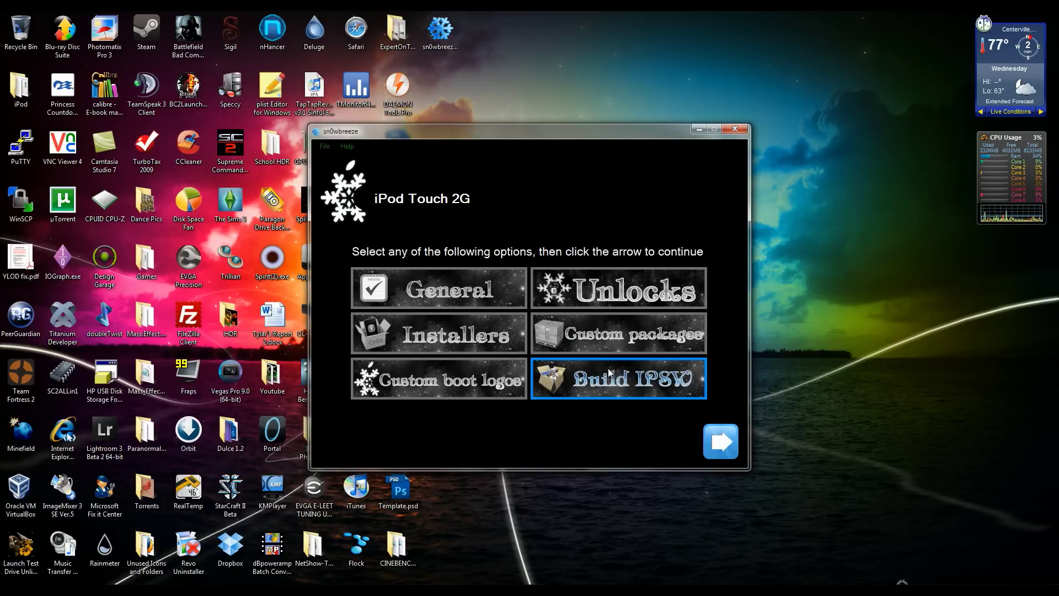
click(611, 374)
Start the custom IPSW build, then type 'iphon' into Firefox's new tab.
click(713, 441)
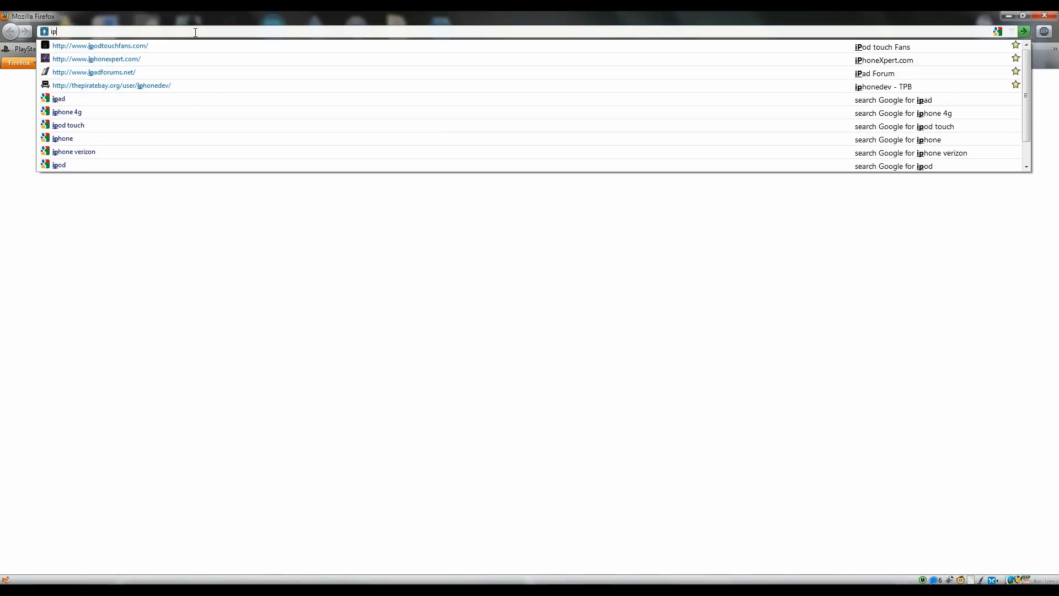
text(hon)
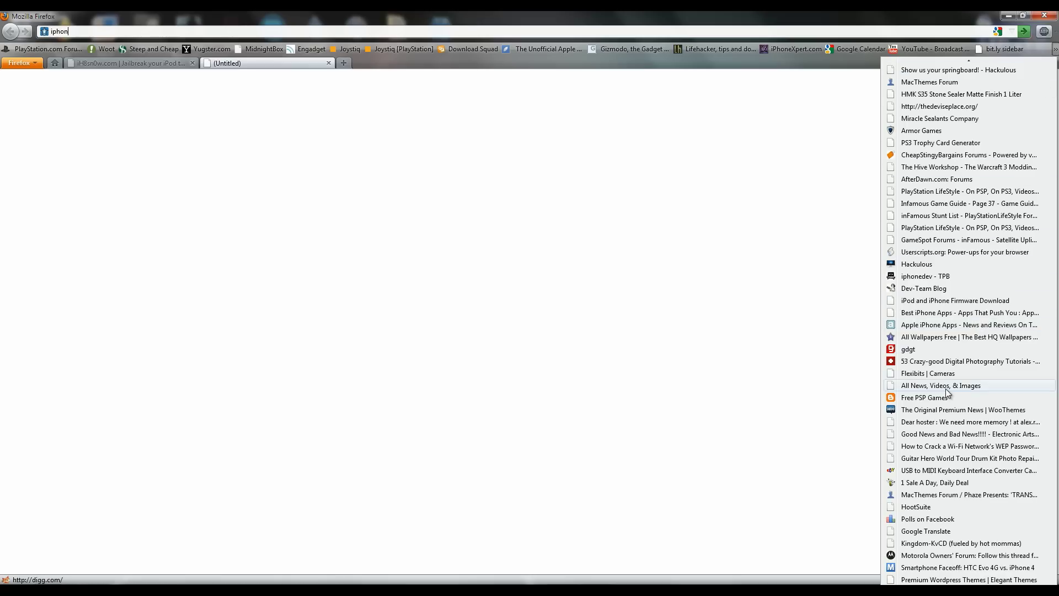
Open the Dev-Team Blog and highlight the iPhone 3GS through iPod touch 2G notes.
click(932, 288)
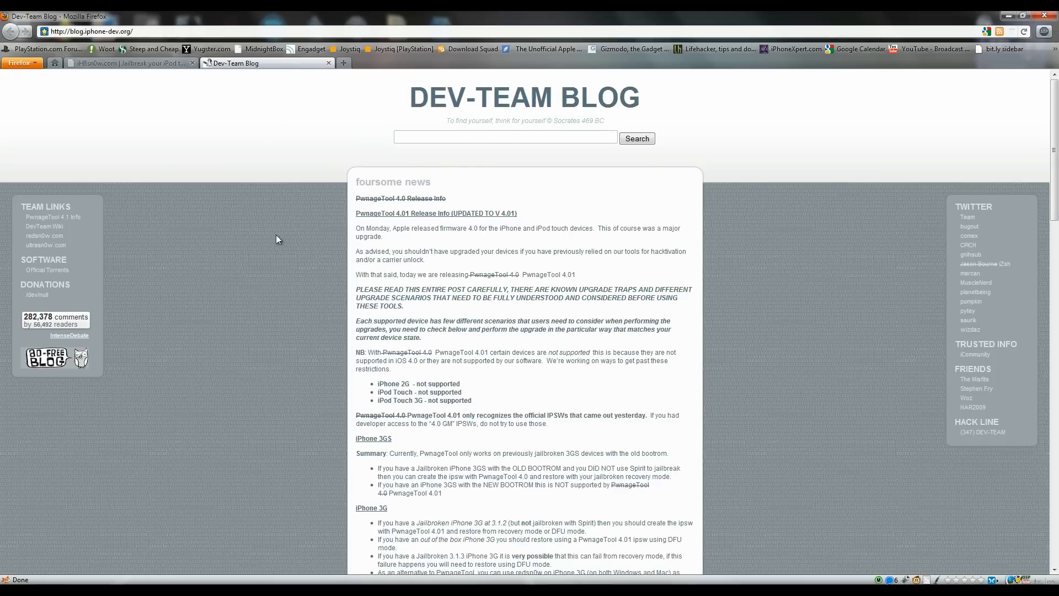
scroll(316, 258, down, 7)
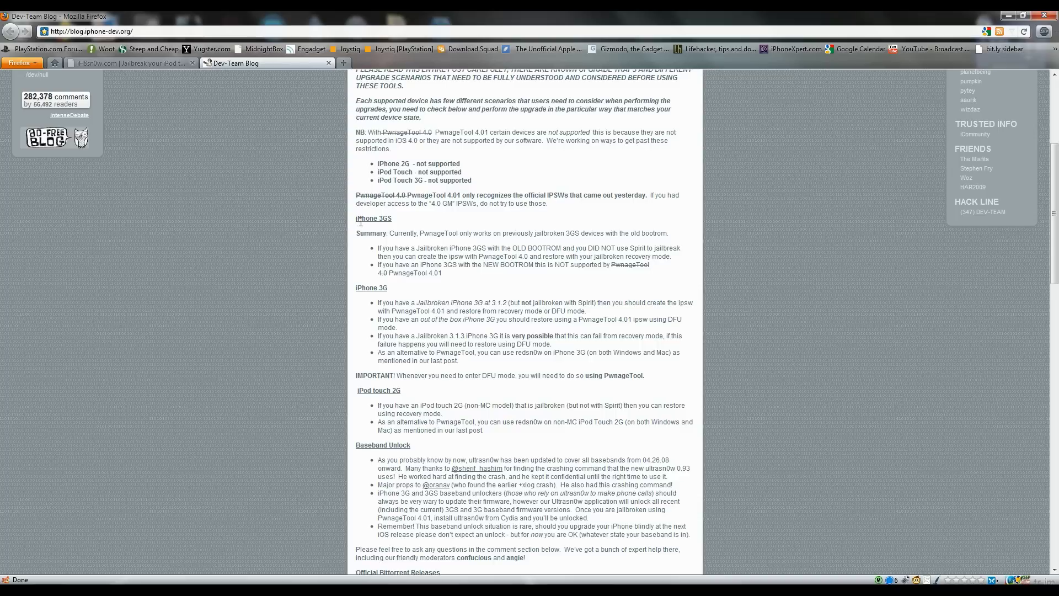
drag(361, 221, 569, 439)
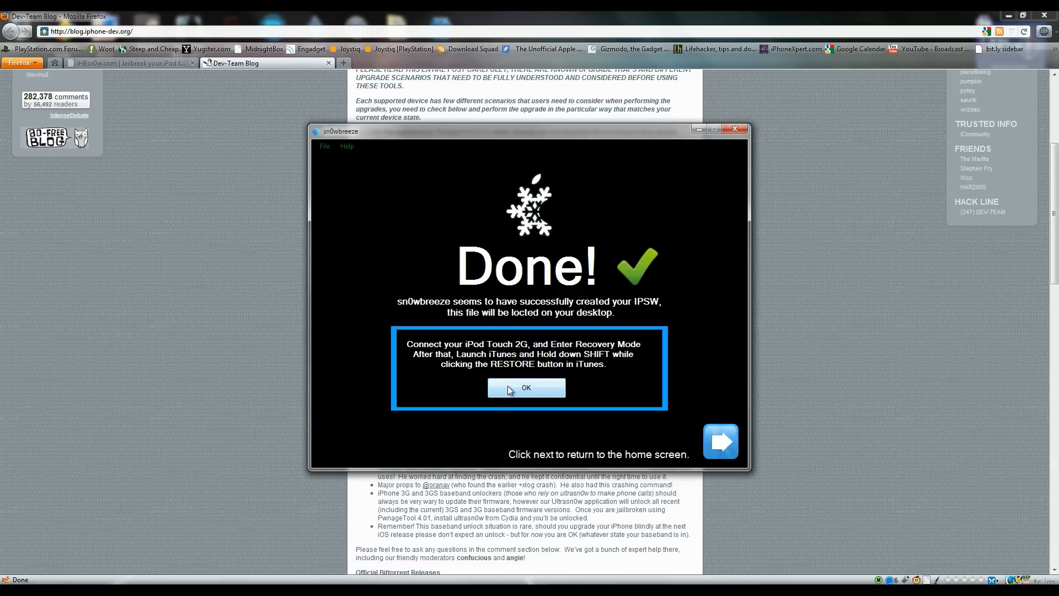
Acknowledge the finished build and start the countdown in the Help > DFU Mode helper.
click(530, 391)
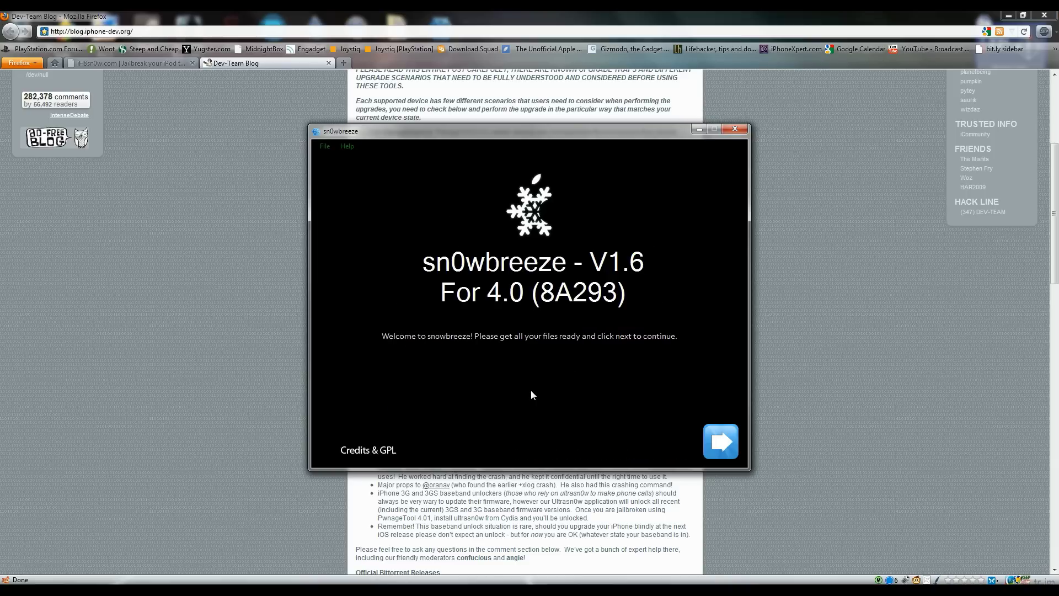
click(348, 147)
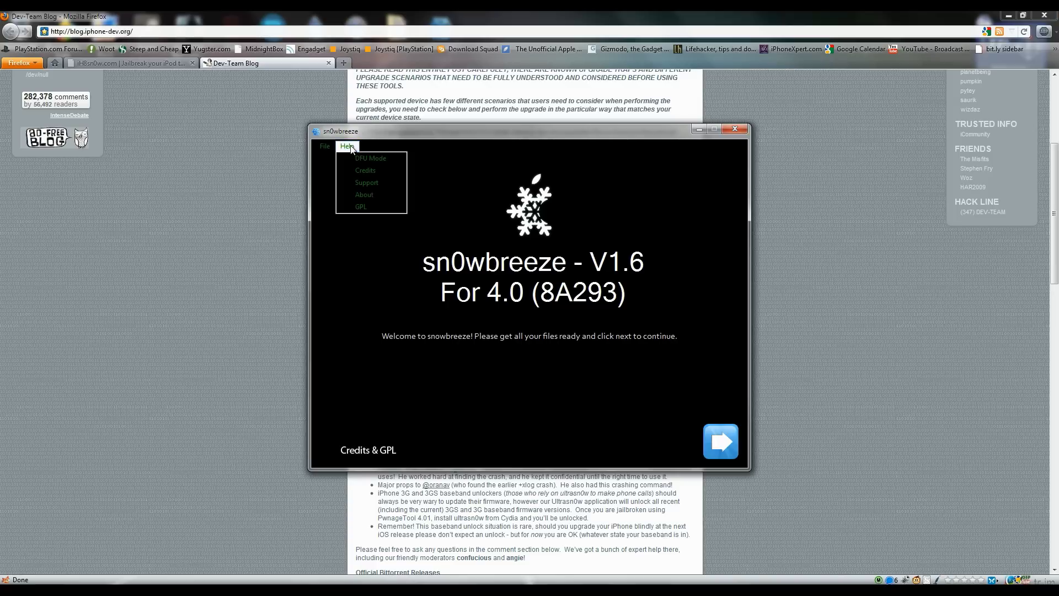
click(359, 154)
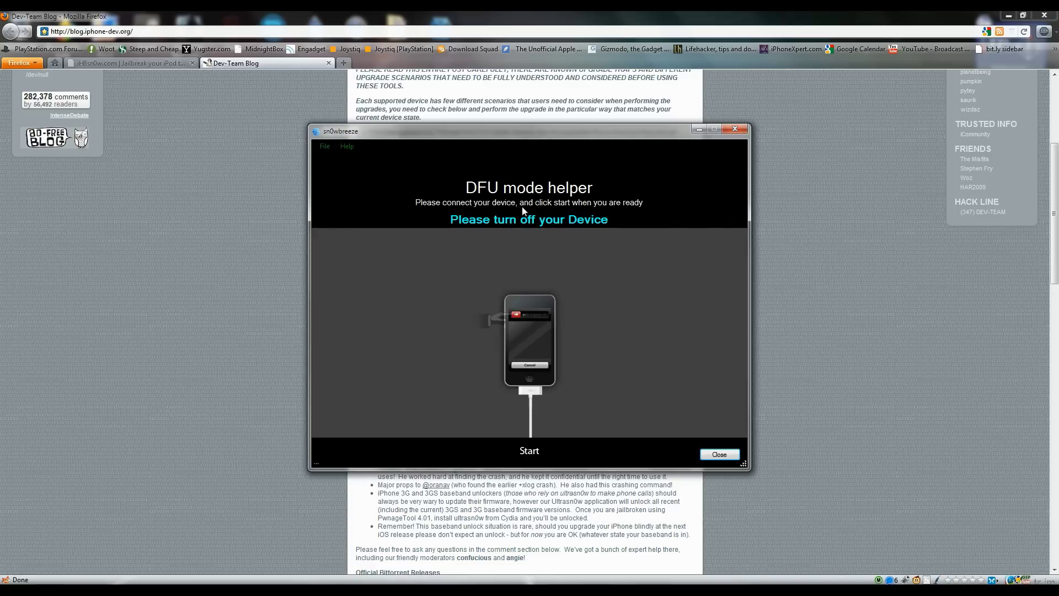
click(535, 448)
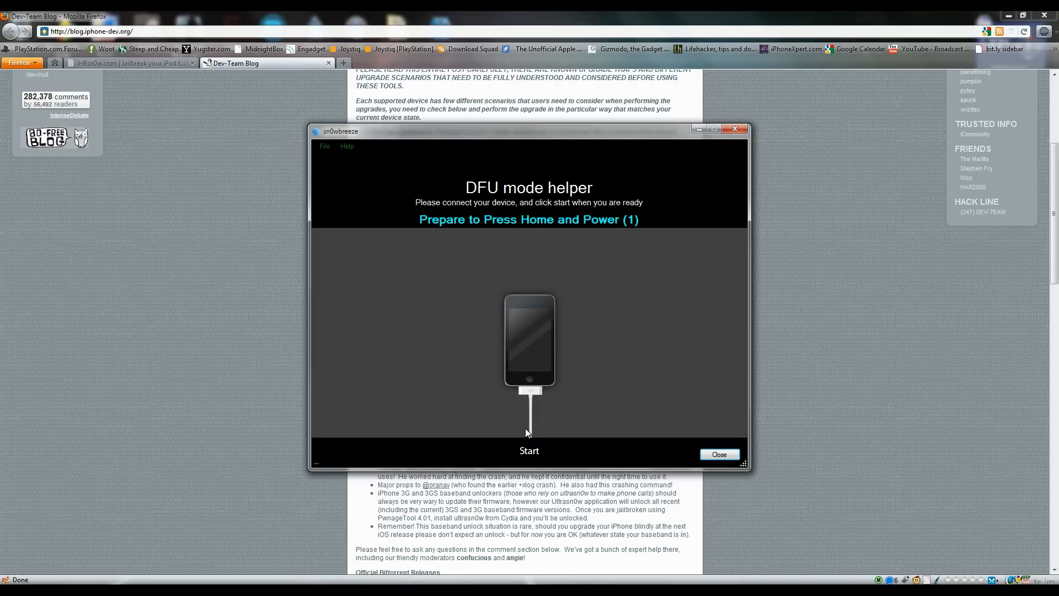
Close the DFU helper and sn0wbreeze, and minimize Firefox to show the desktop.
click(719, 454)
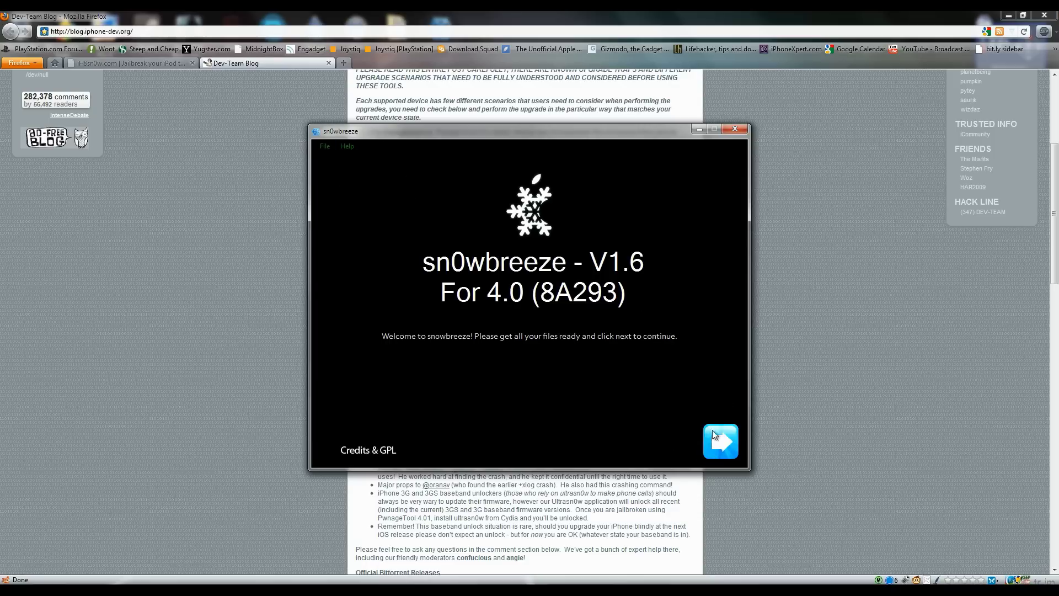
click(752, 123)
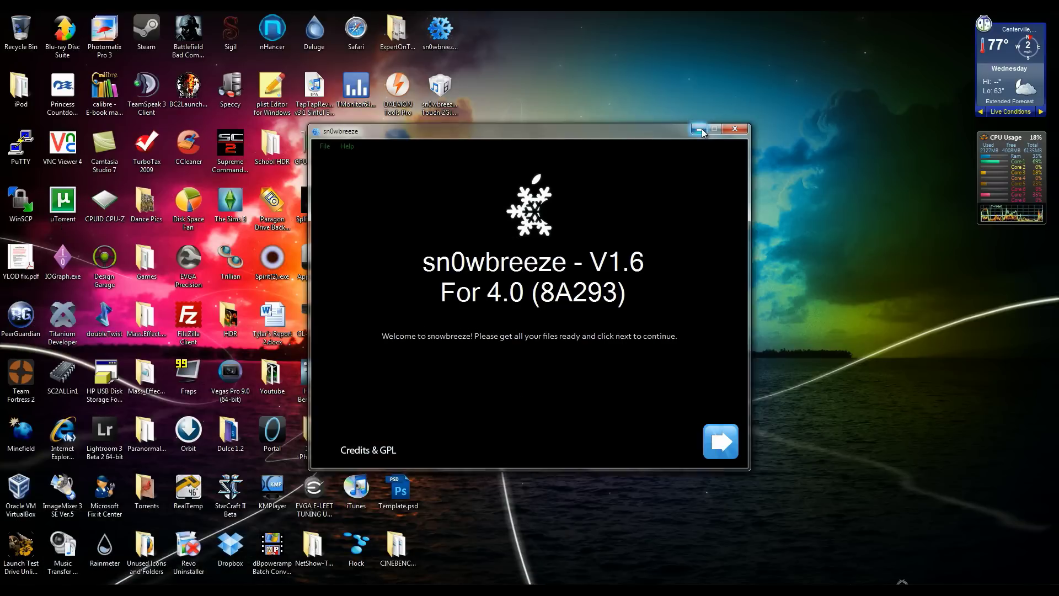
click(700, 130)
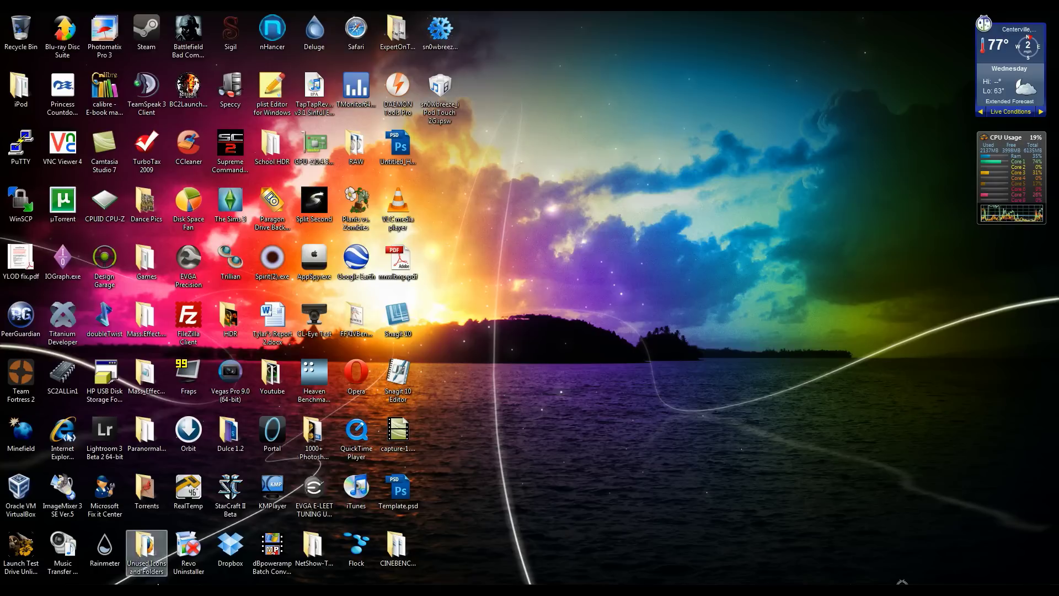
In iTunes, dismiss the default-player prompt, show the iPod's Summary, and Shift-click Restore.
click(488, 320)
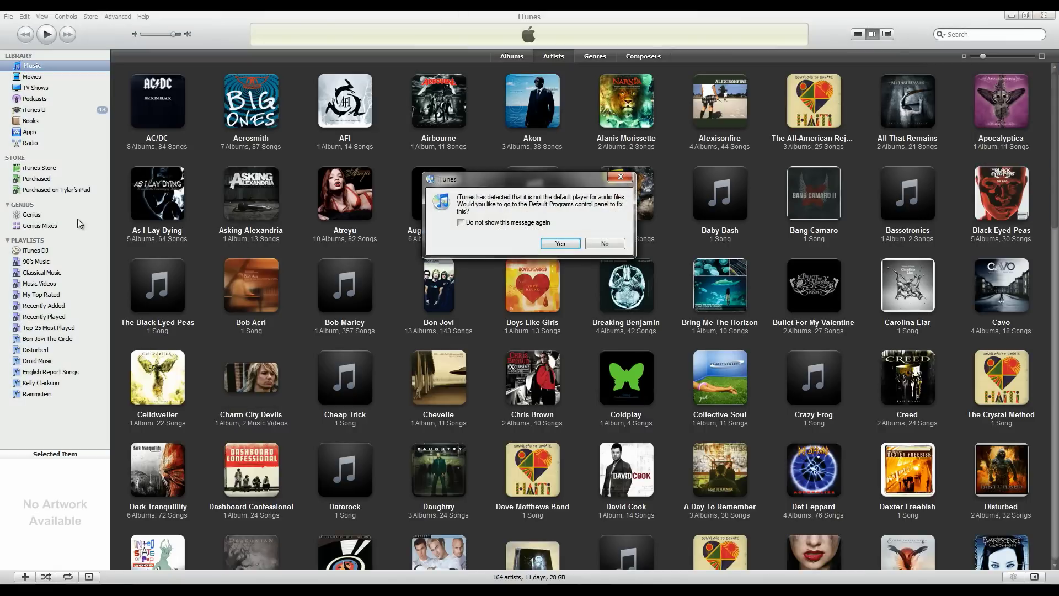
click(560, 244)
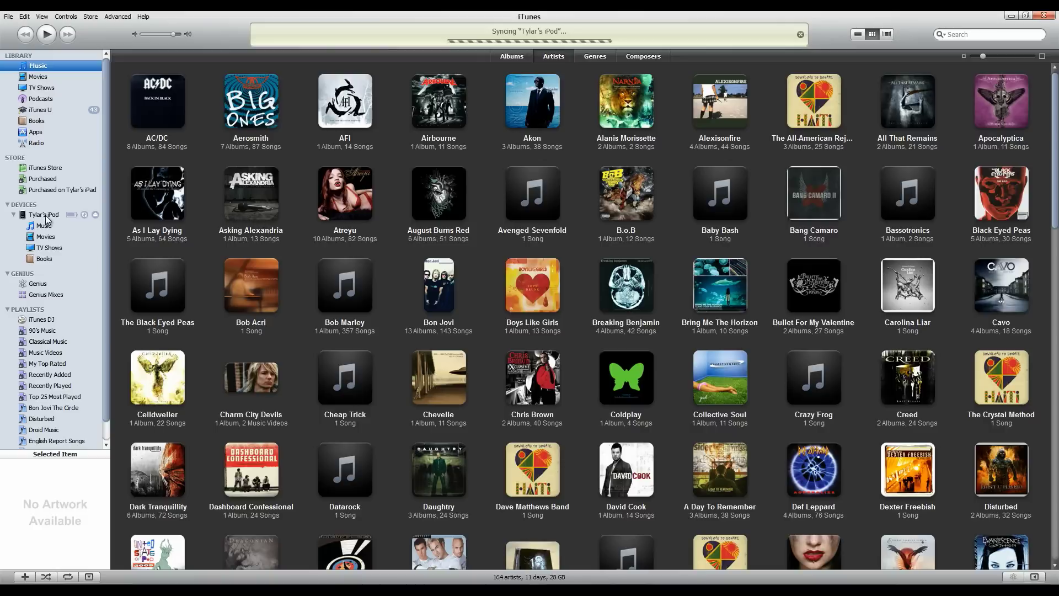
click(46, 215)
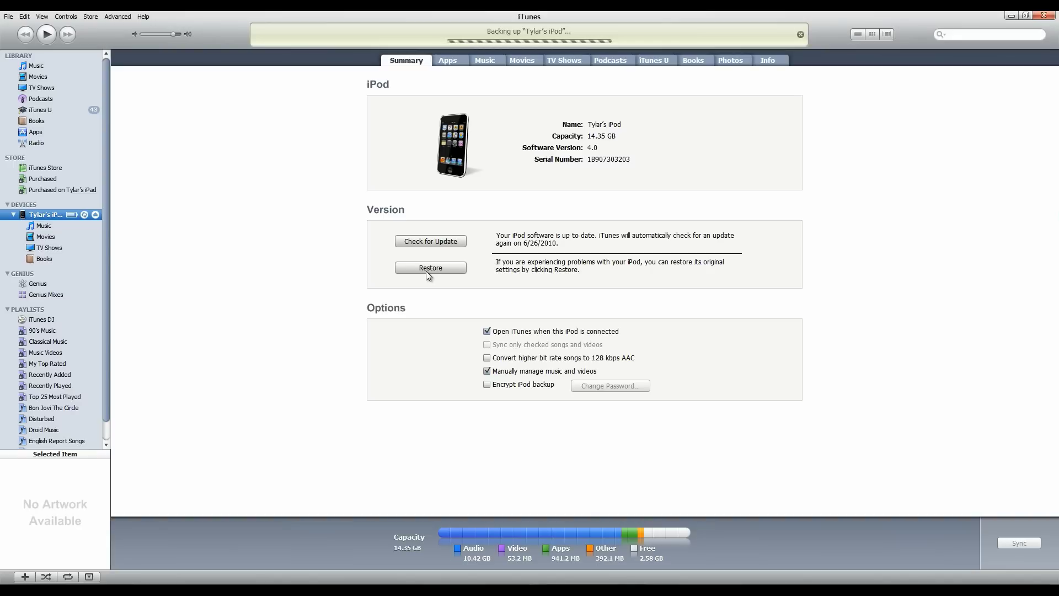
shift+click(430, 270)
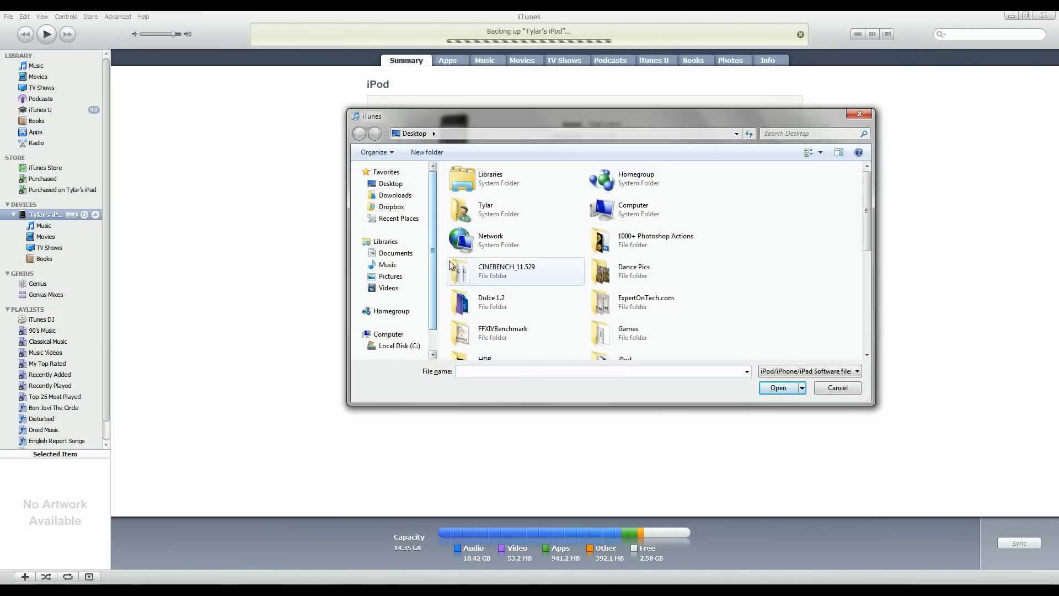
Choose sn0wbreeze_iPod Touch 2G.ipsw from the Desktop as the restore firmware.
drag(866, 207, 865, 308)
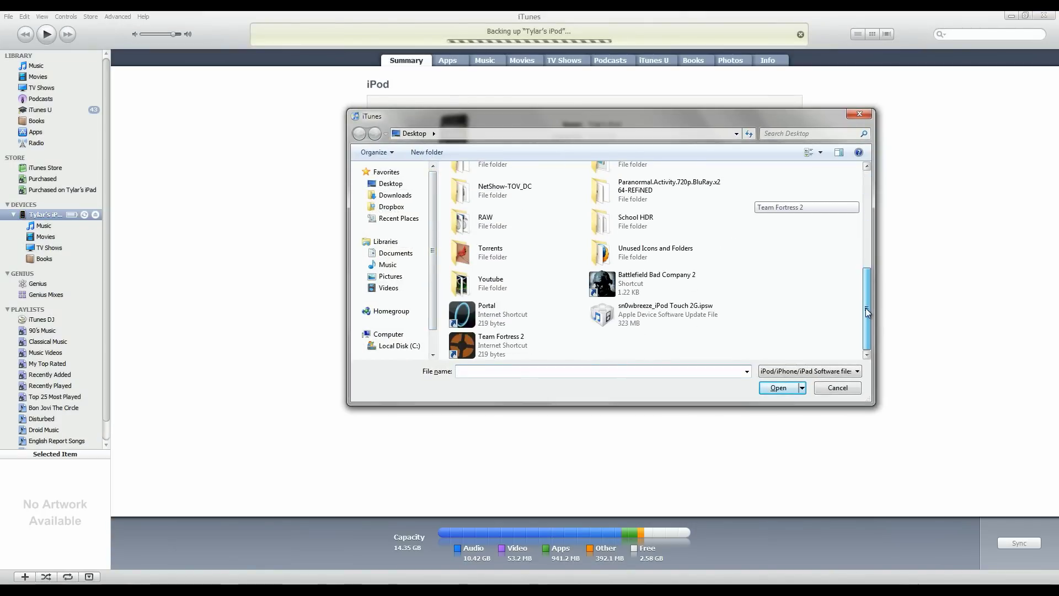
click(679, 313)
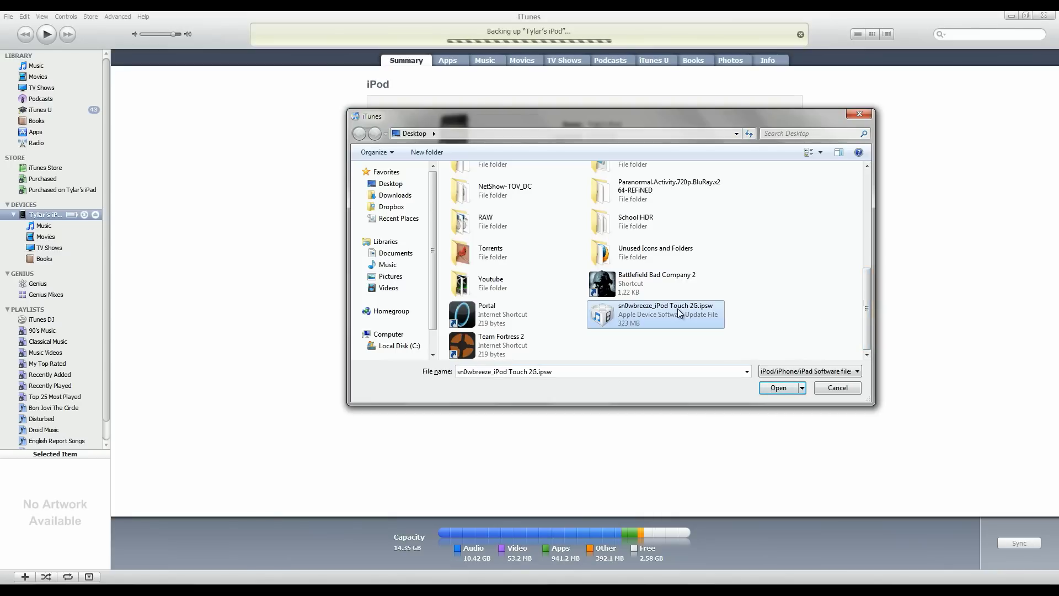
click(779, 390)
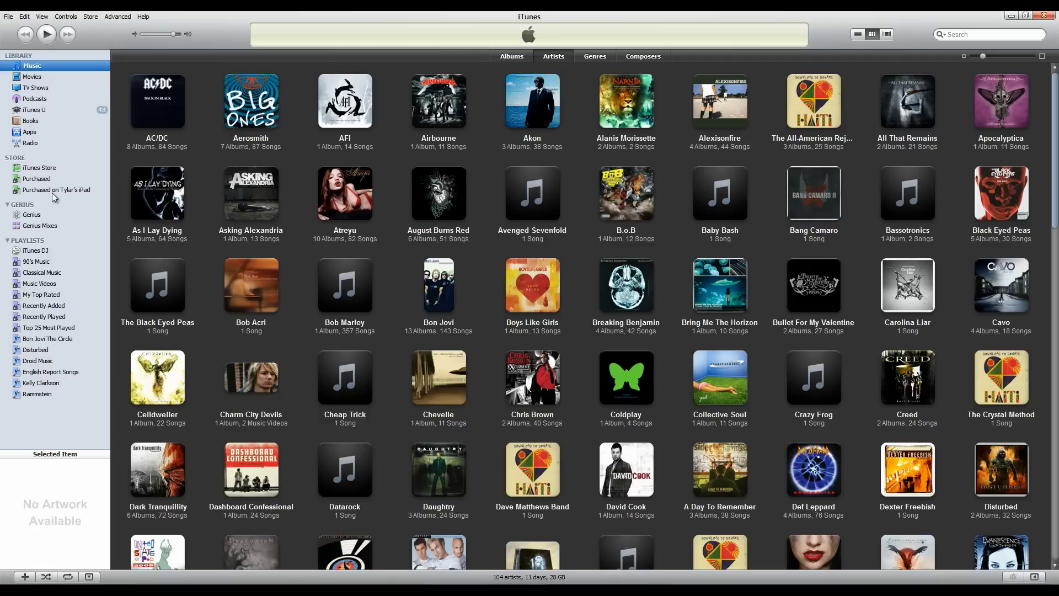
click(37, 169)
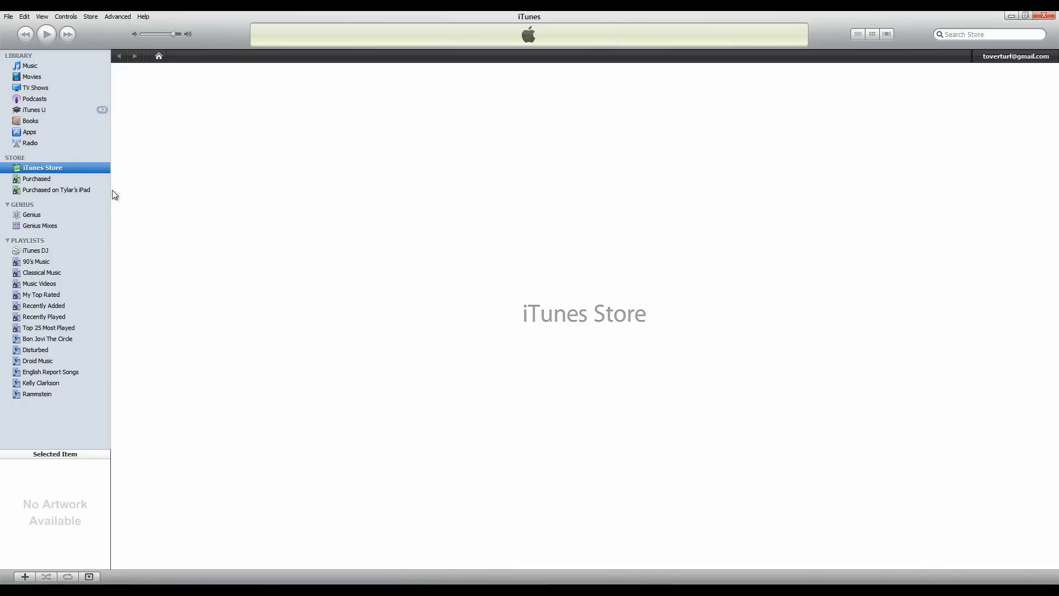
click(45, 68)
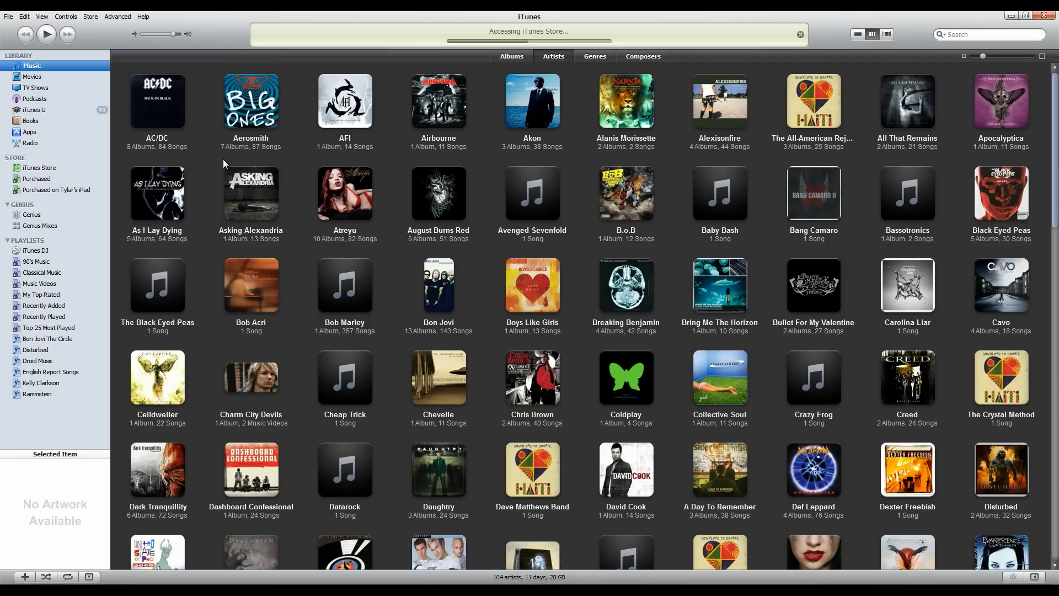